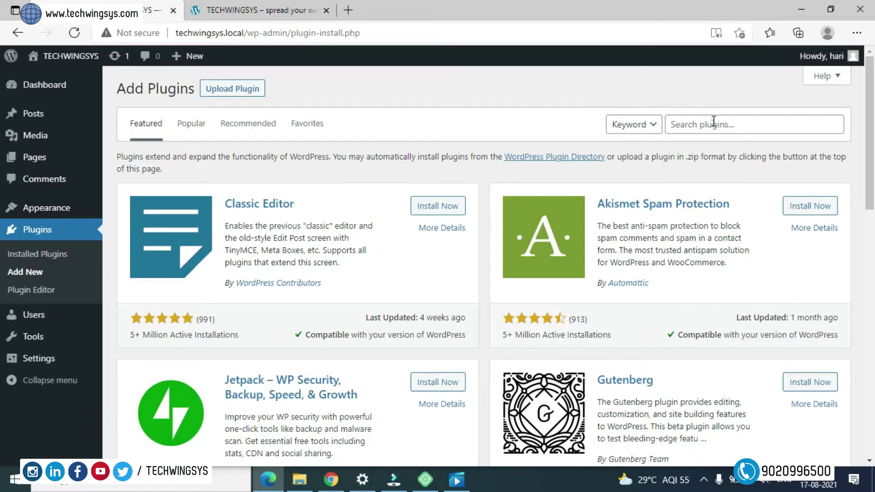
# - Put the cursor in the Search plugins box on the Add Plugins page
pyautogui.click(713, 122)
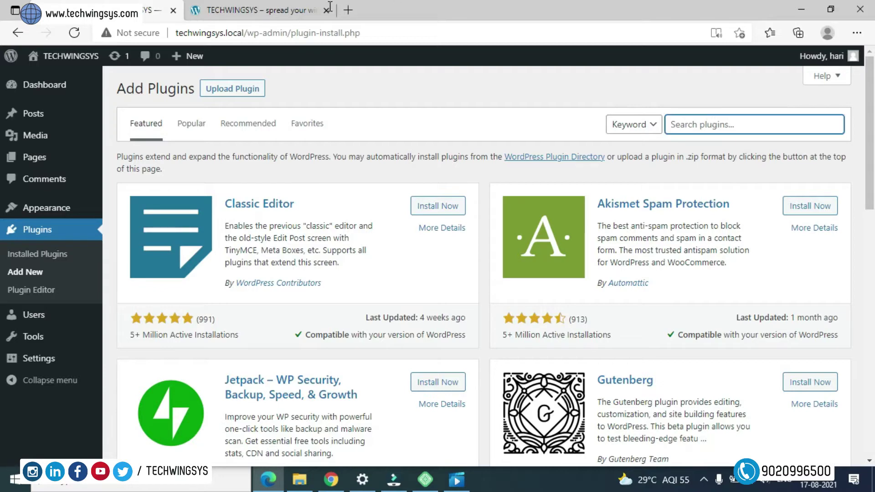
# - Switch to the TECHWINGSYS homepage tab and scroll through its content
pyautogui.click(277, 12)
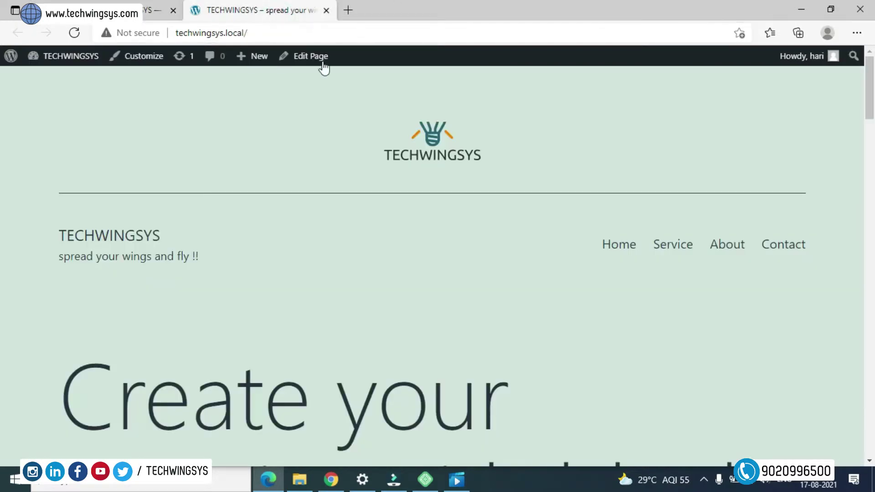
pyautogui.scroll(-1, 622, 308)
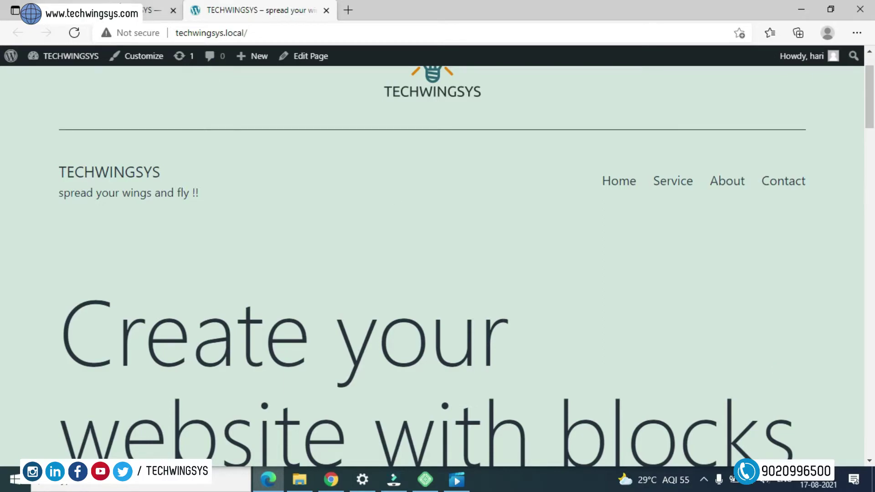
pyautogui.scroll(-10, 620, 250)
pyautogui.scroll(10, 621, 262)
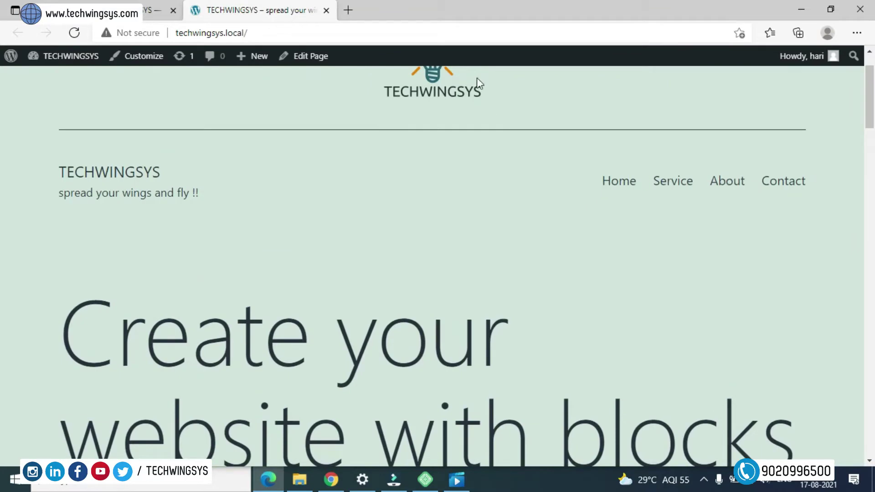
# - Back on Add Plugins, search the plugin directory for 'chat'
pyautogui.click(150, 9)
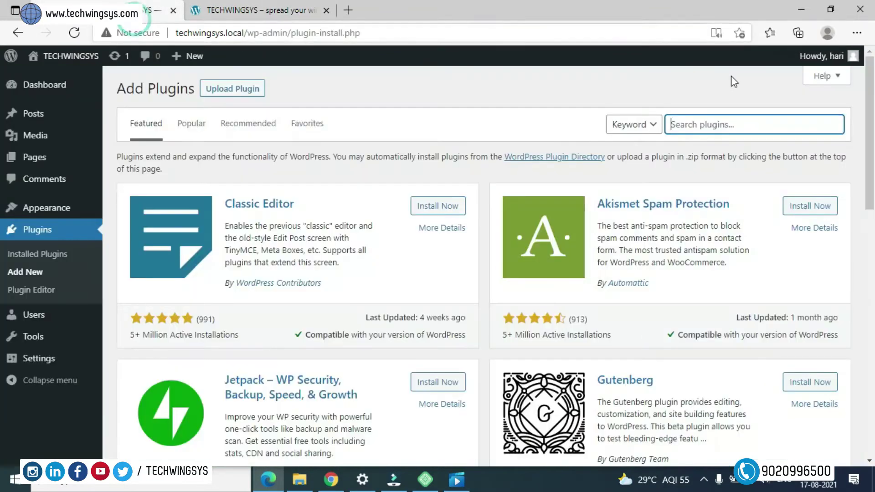
pyautogui.click(735, 121)
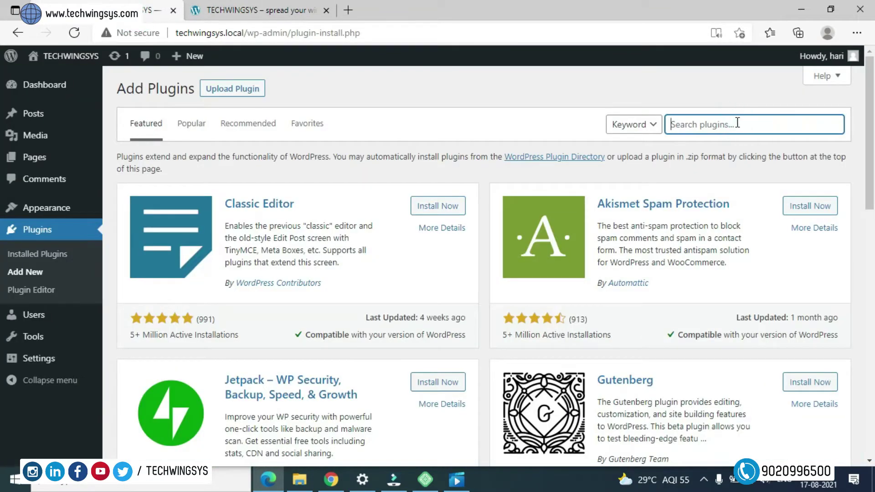
pyautogui.write('chat')
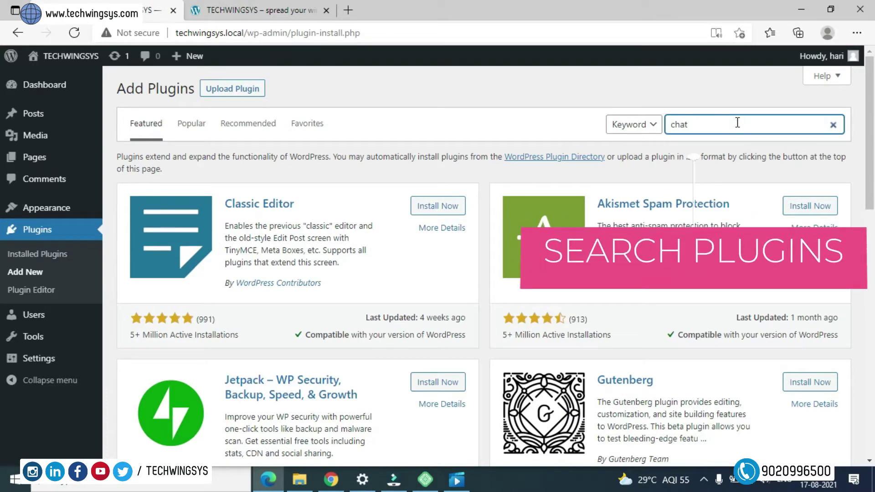
pyautogui.press('Return')
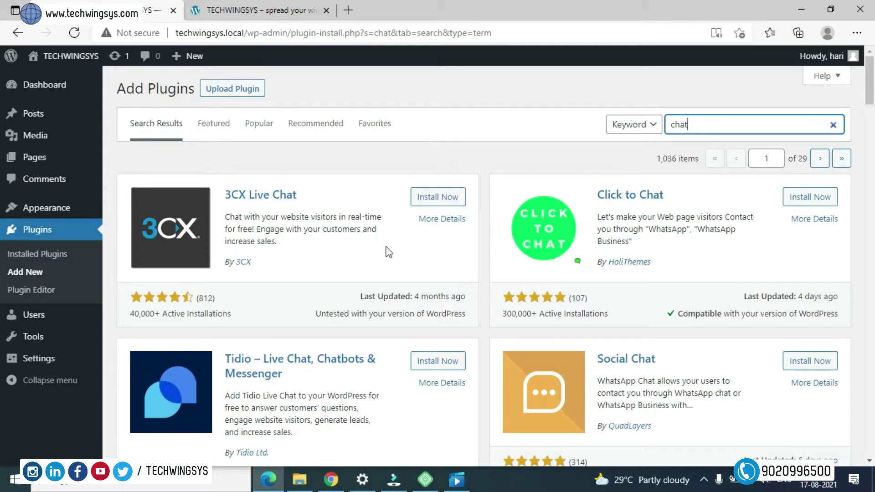
pyautogui.scroll(-4, 527, 313)
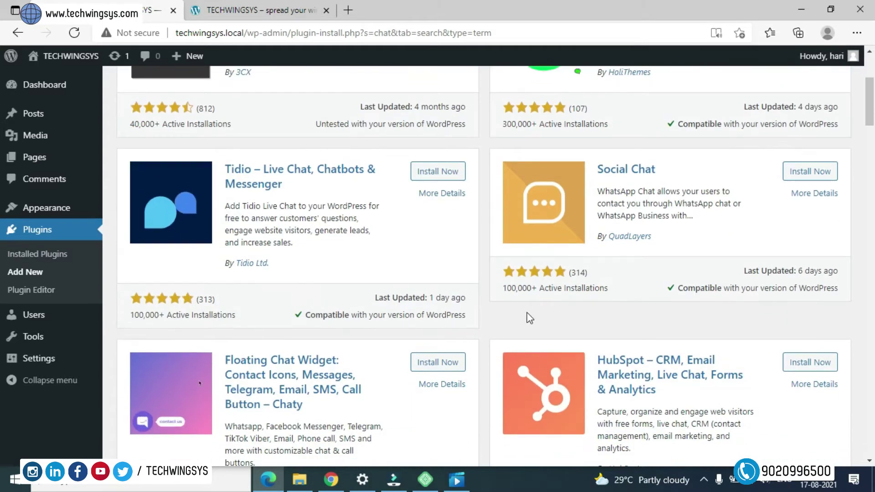
pyautogui.scroll(3, 527, 313)
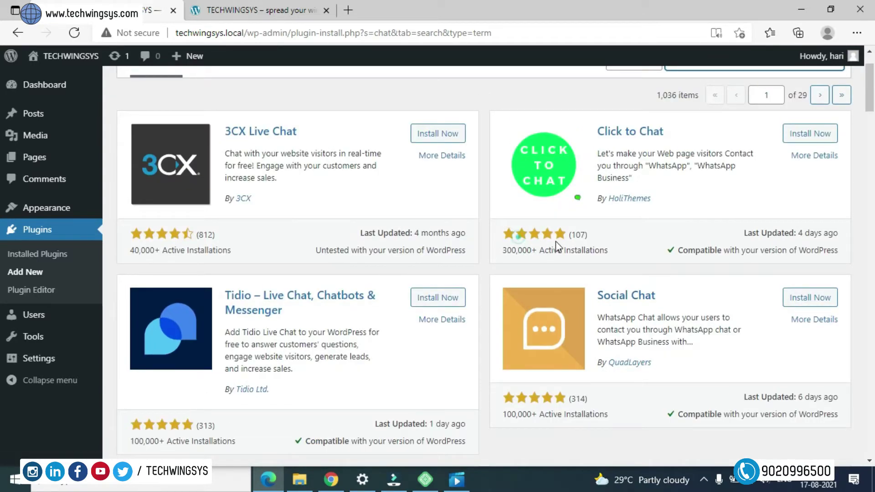
pyautogui.moveTo(556, 242); pyautogui.dragTo(752, 236)
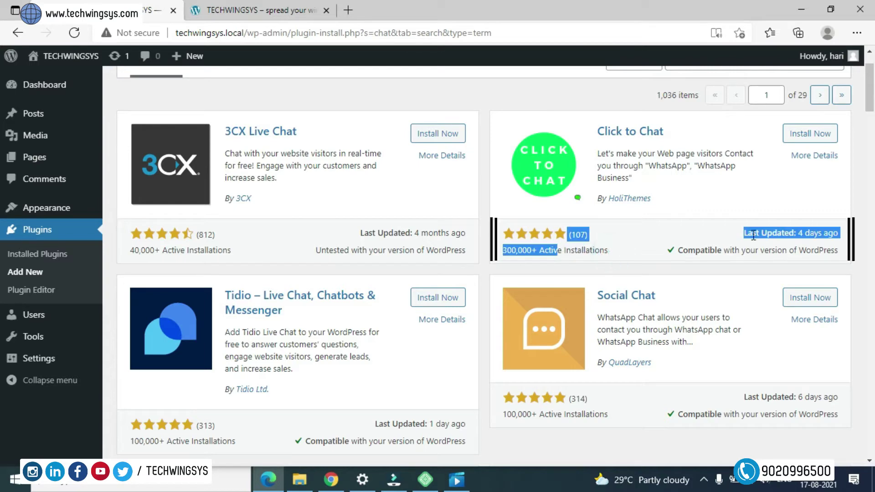
pyautogui.click(752, 235)
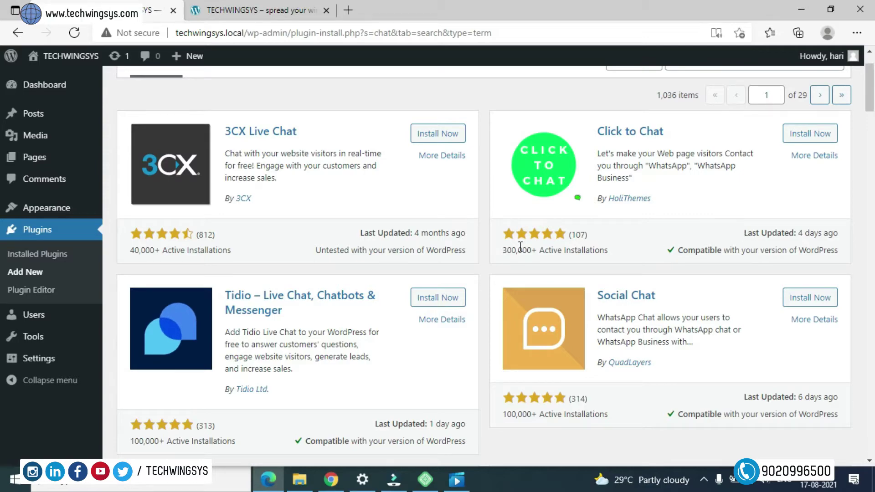
pyautogui.scroll(-8, 505, 255)
pyautogui.scroll(6, 504, 260)
pyautogui.scroll(3, 503, 260)
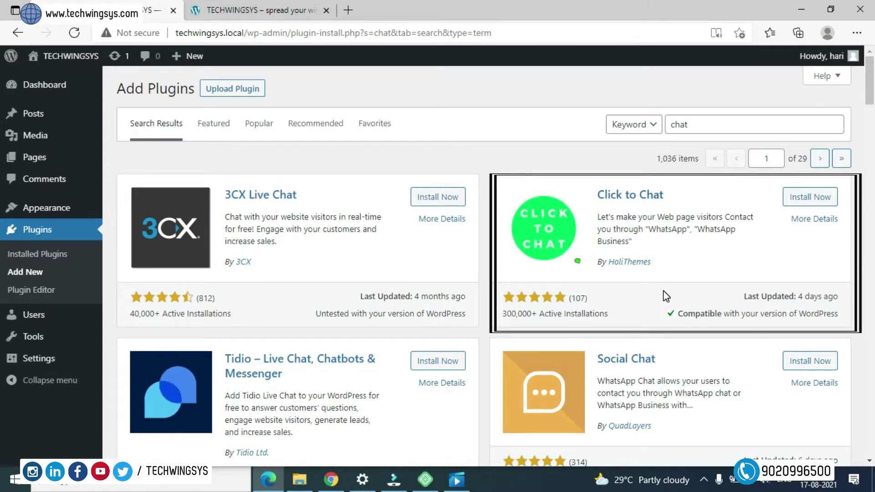
pyautogui.scroll(-2, 631, 285)
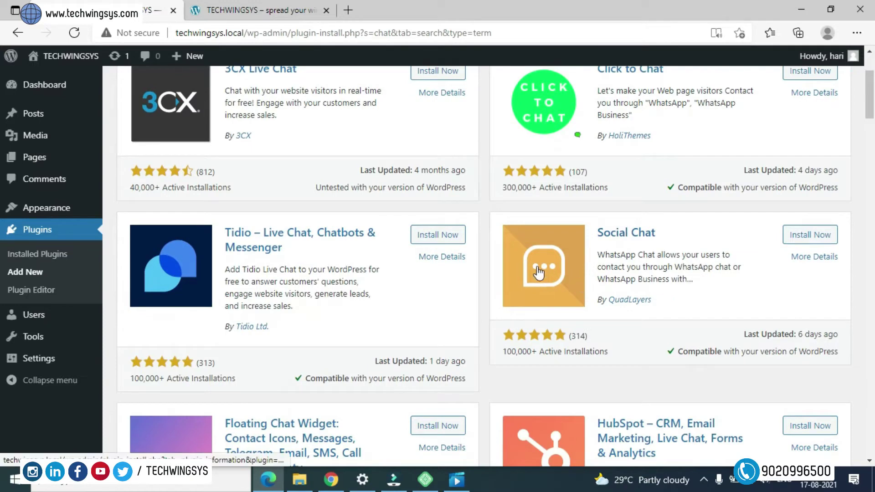
pyautogui.scroll(2, 537, 272)
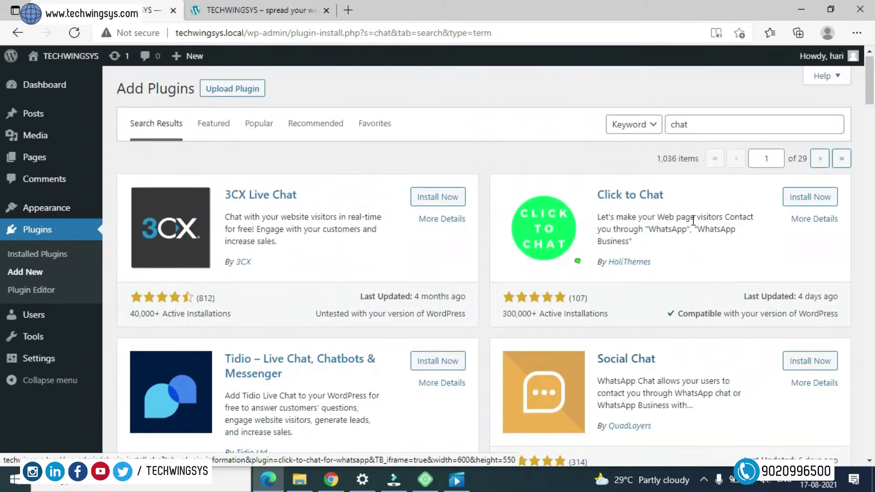
# - Install the Click to Chat plugin by HoliThemes, then switch to the front-page tab
pyautogui.click(810, 201)
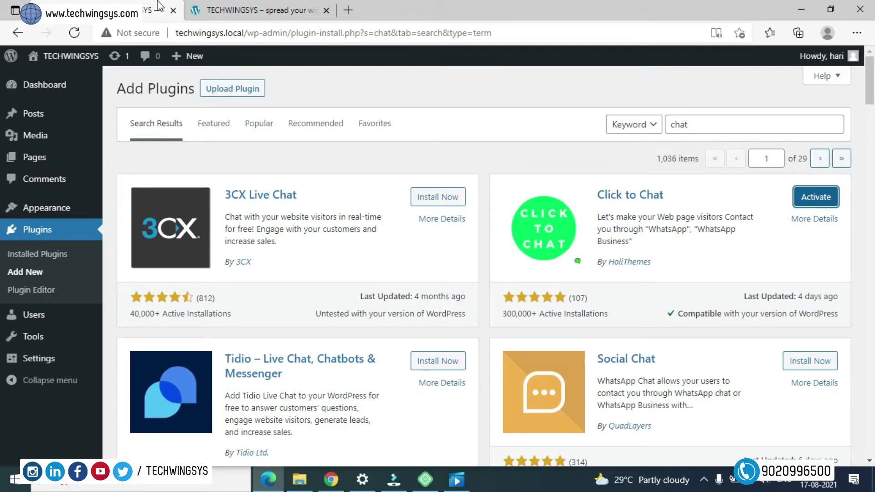
pyautogui.click(237, 4)
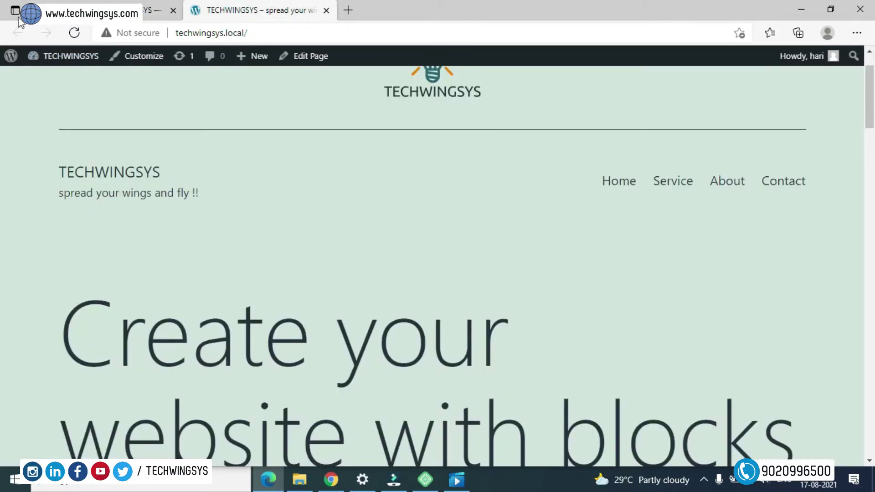
# - Return to the Add Plugins tab showing the Click to Chat results
pyautogui.click(64, 9)
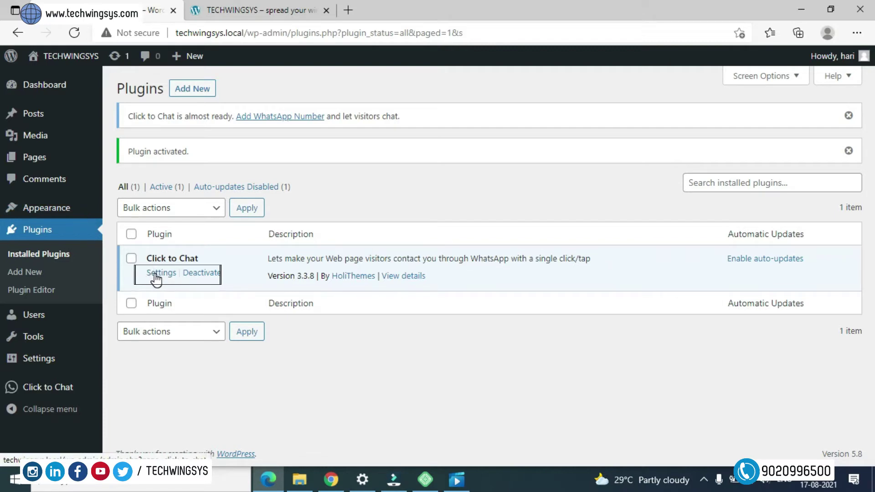
# - Open Click to Chat's Chat Settings page and look over its options
pyautogui.click(157, 275)
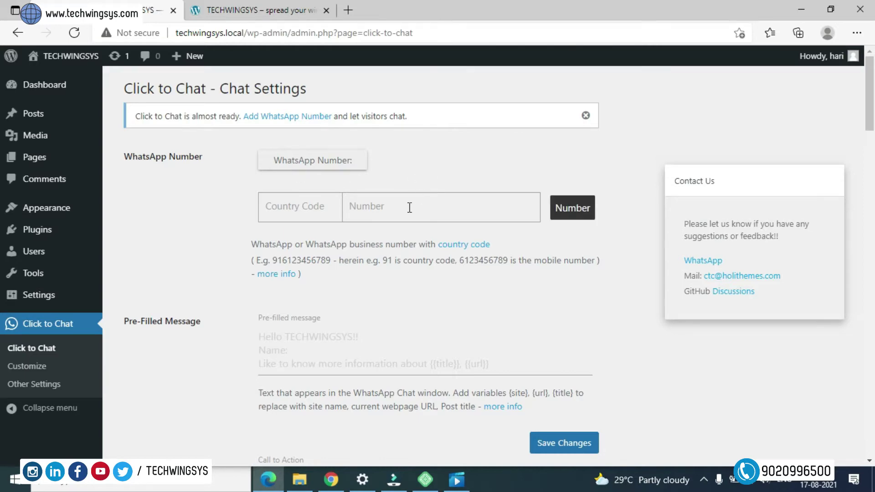
pyautogui.scroll(-1, 405, 210)
pyautogui.scroll(-5, 318, 255)
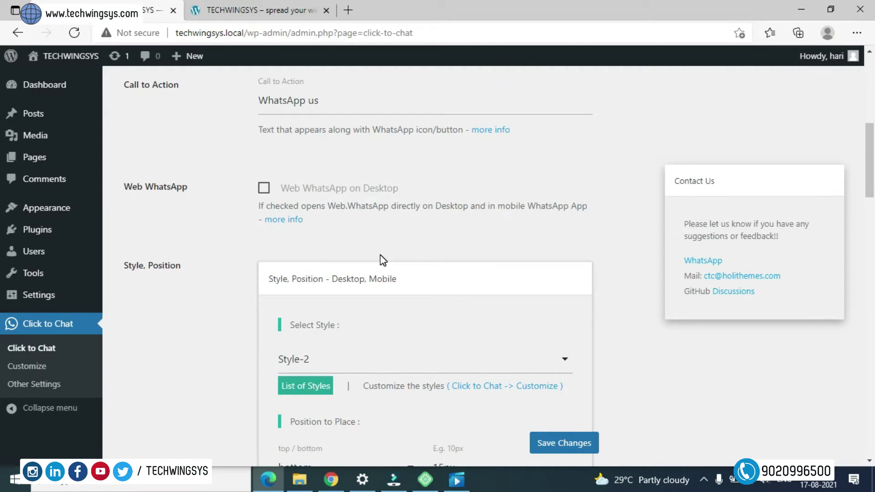
pyautogui.scroll(6, 380, 258)
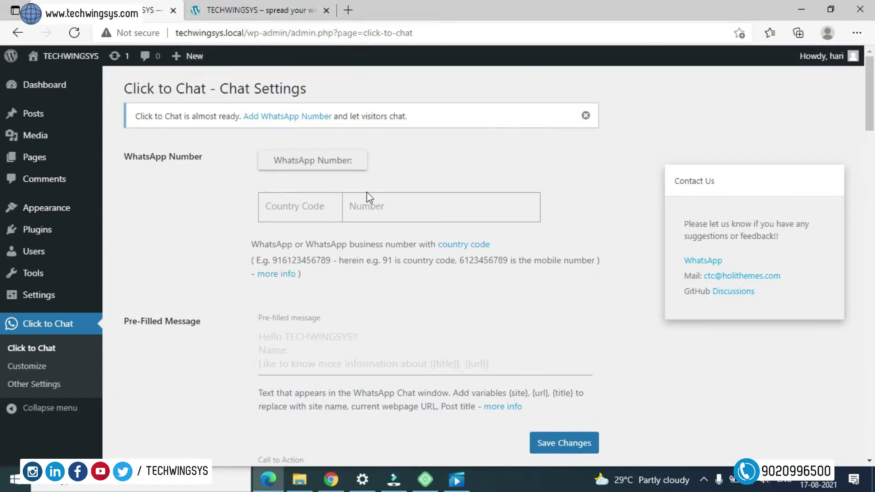
# - Enter WhatsApp country code 91 and the business phone number
pyautogui.click(308, 214)
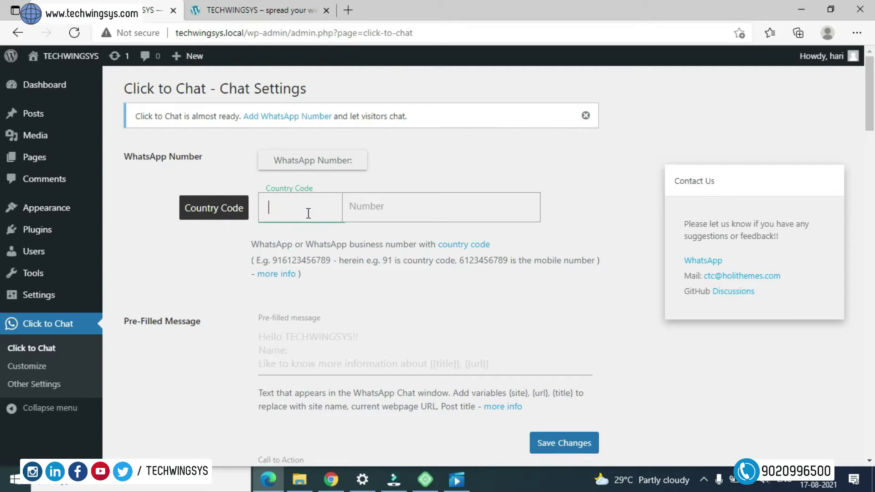
pyautogui.write('91')
pyautogui.click(369, 204)
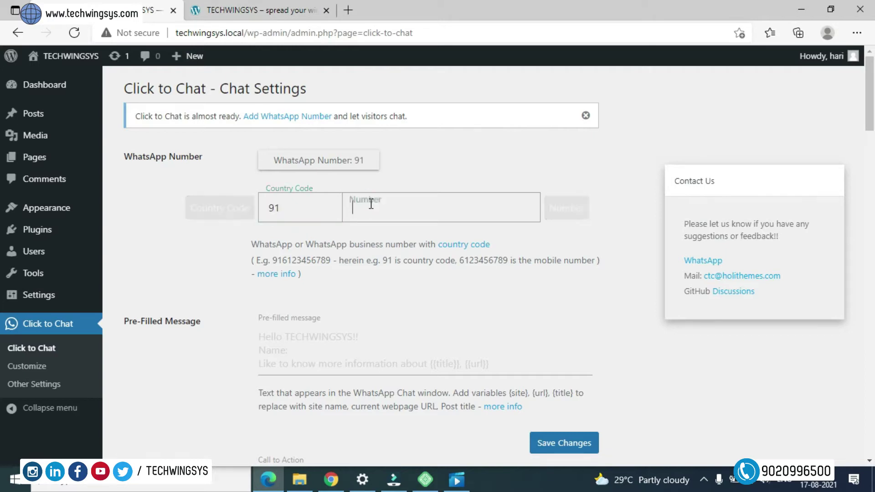
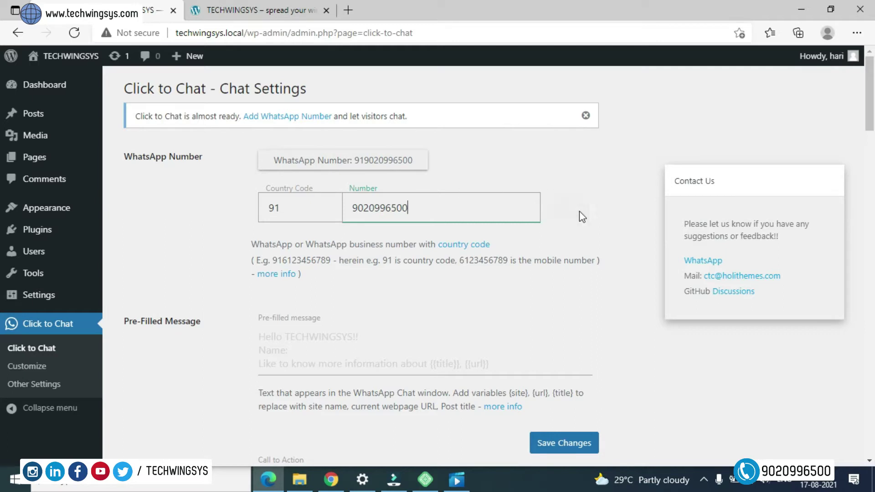
pyautogui.click(579, 212)
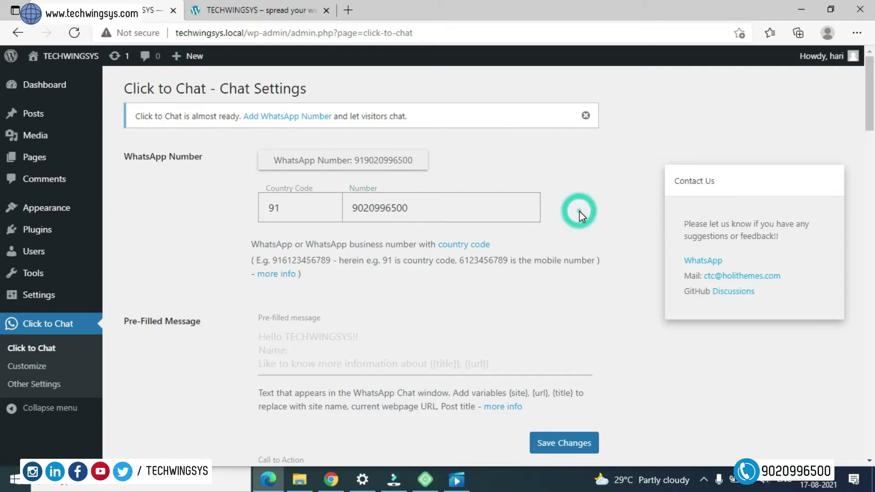
pyautogui.scroll(-1, 533, 274)
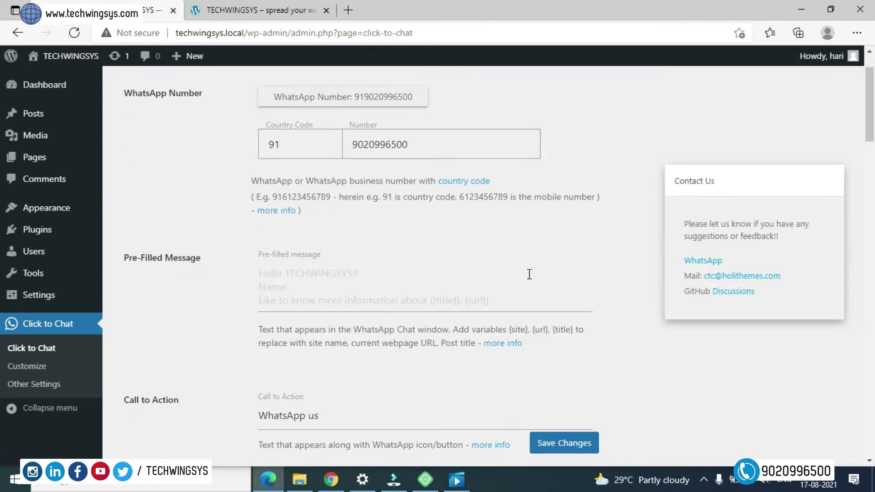
# - Set the pre-filled message to 'Hi, How we can help you !!' and save the settings
pyautogui.click(307, 275)
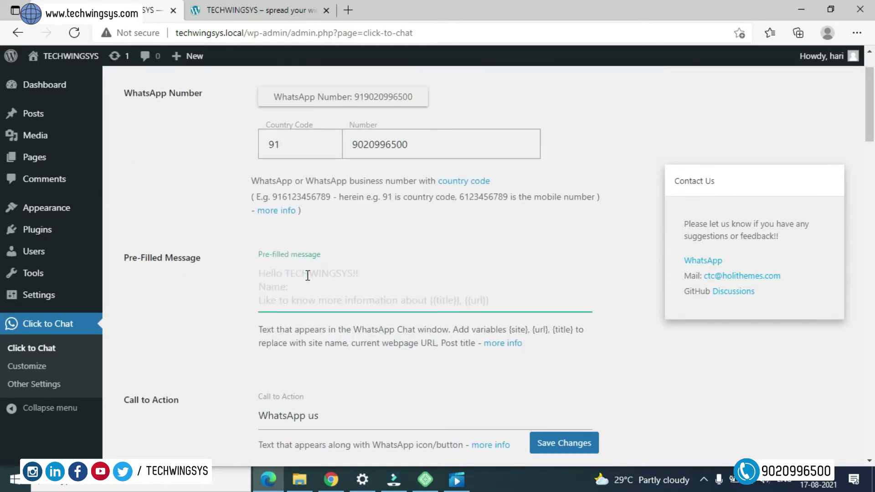
pyautogui.write('Hi')
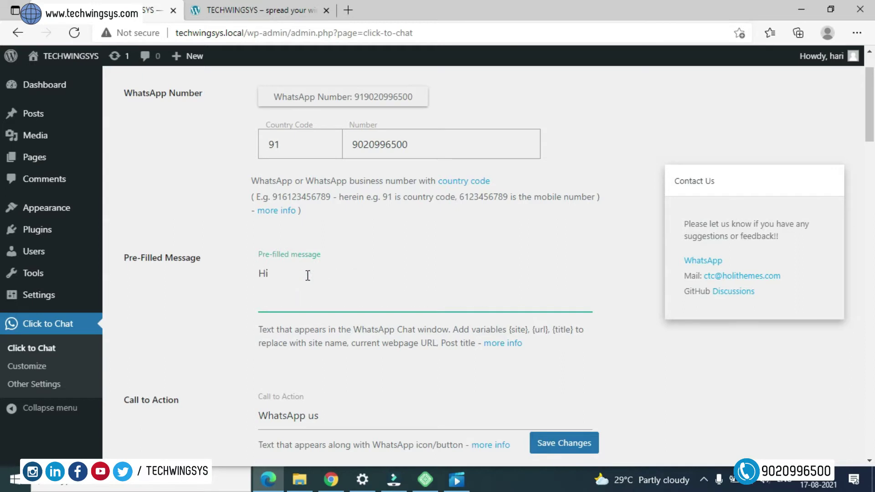
pyautogui.write(', How we can help you !!')
pyautogui.scroll(-3, 347, 273)
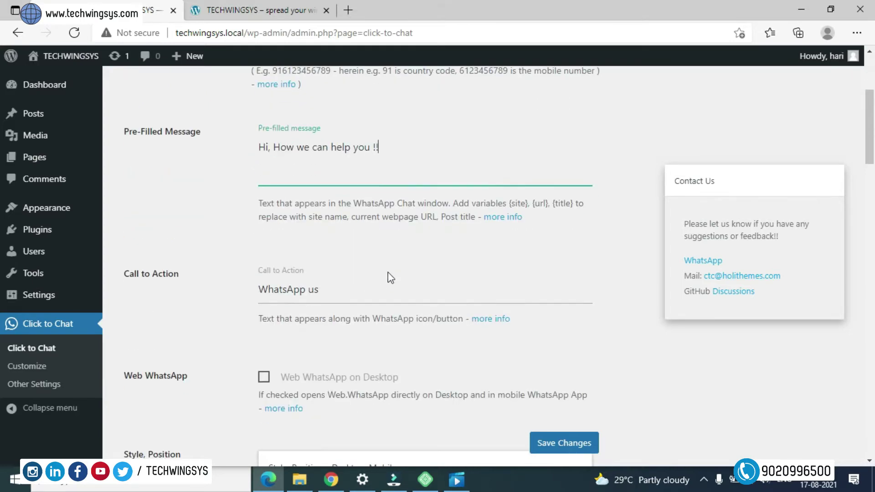
pyautogui.scroll(4, 410, 277)
pyautogui.click(563, 445)
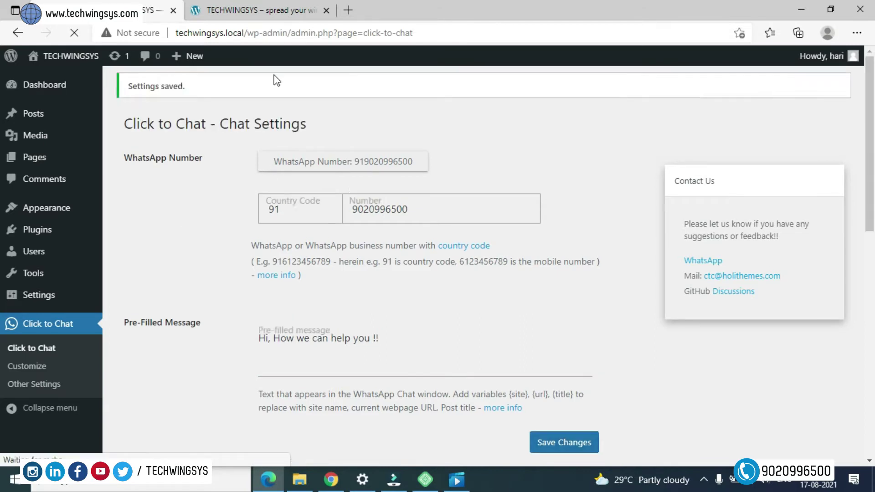
pyautogui.click(277, 12)
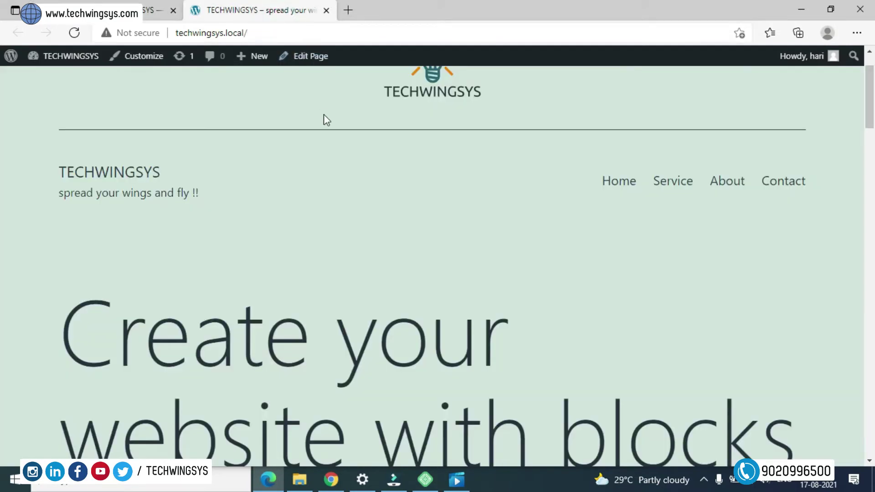
# - Reload the homepage and test the 'WhatsApp us' chat button
pyautogui.press('F5')
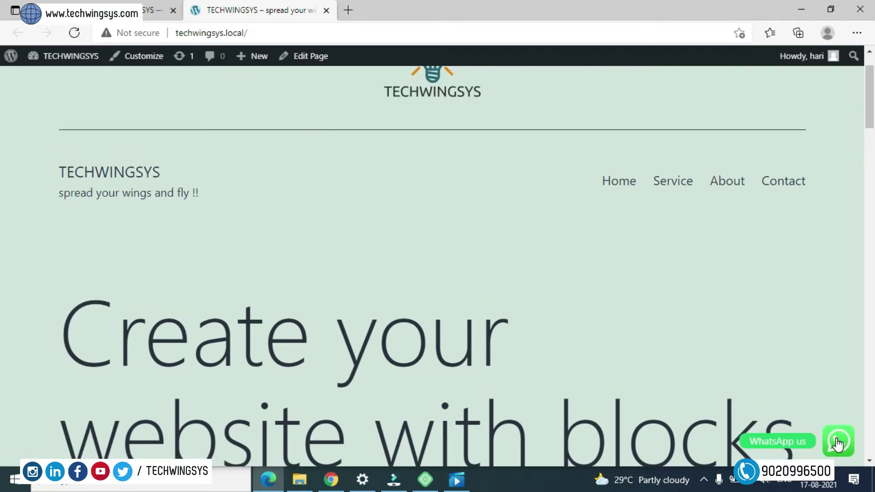
pyautogui.click(838, 443)
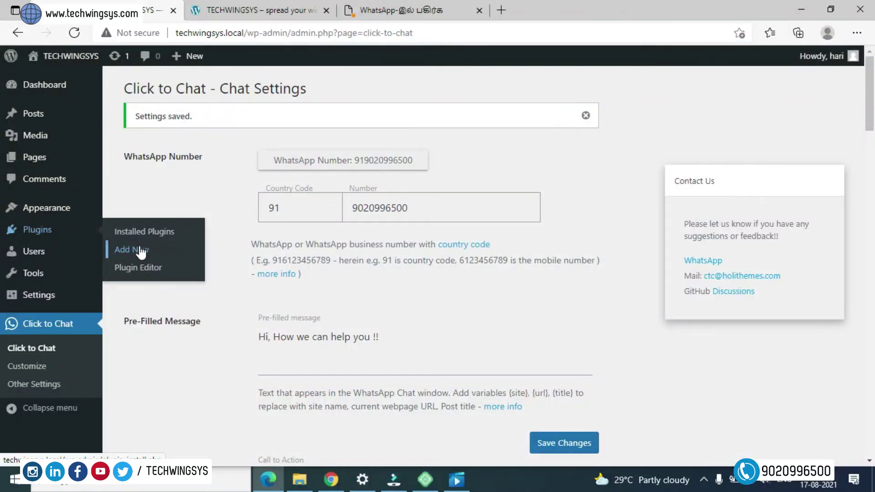
# - Open the .zip Upload Plugin form on the Add Plugins page
pyautogui.click(140, 250)
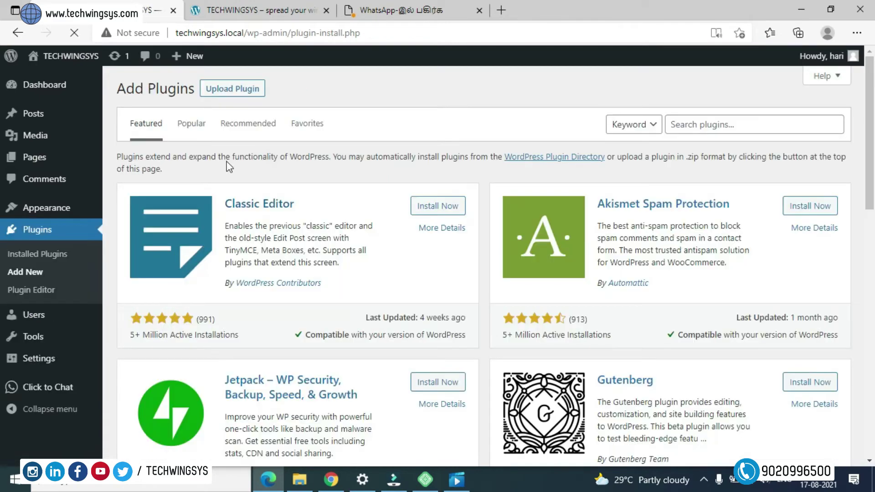
pyautogui.click(242, 91)
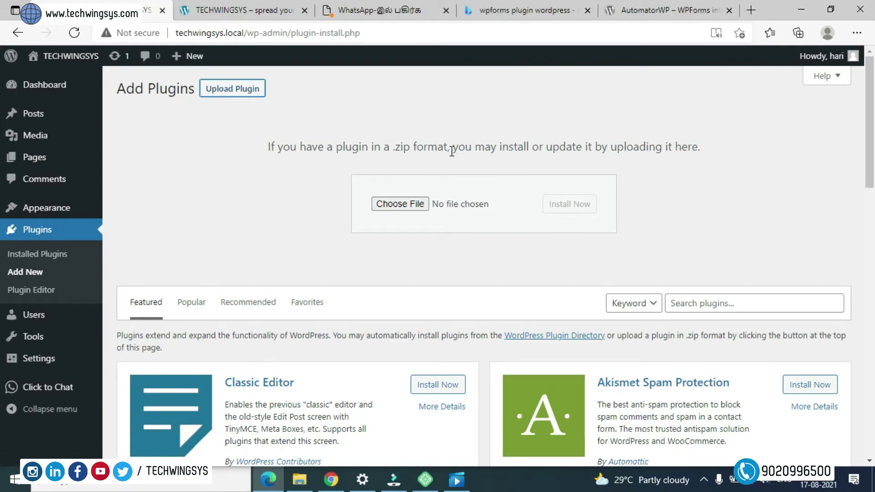
# - Upload automatorwp-wpforms-integration.zip from Downloads and start installing it
pyautogui.click(401, 206)
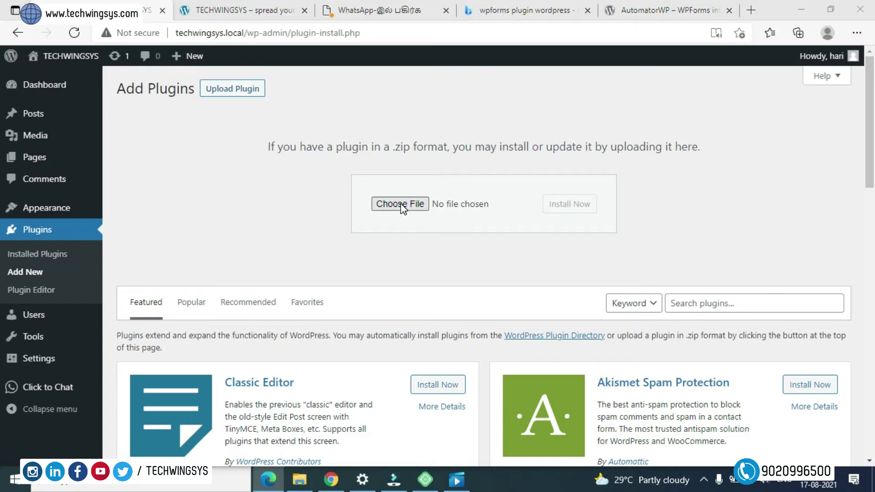
pyautogui.click(402, 206)
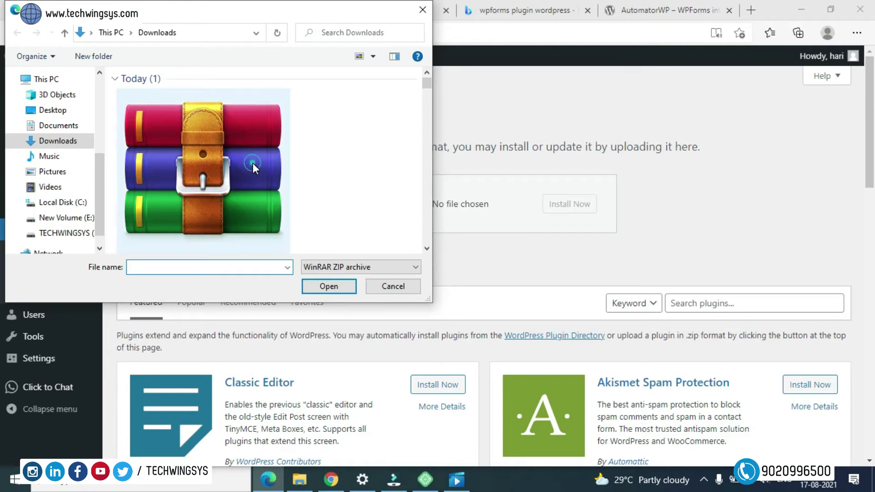
pyautogui.click(252, 163)
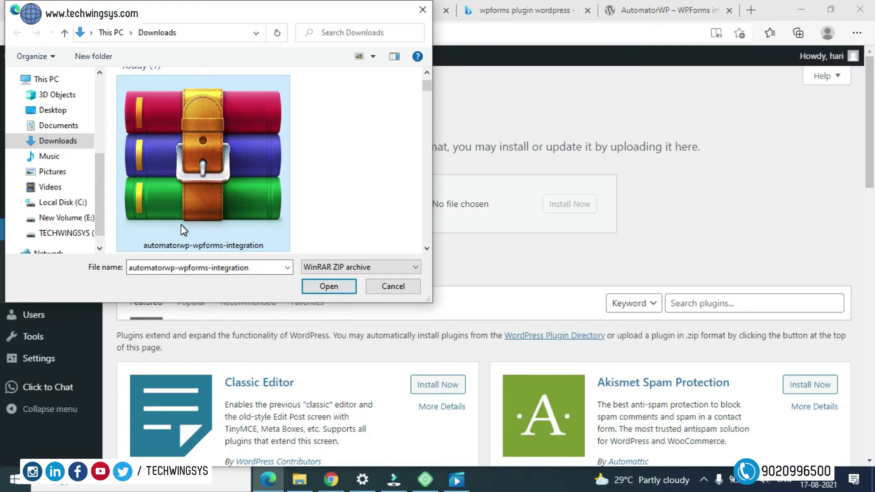
pyautogui.click(329, 286)
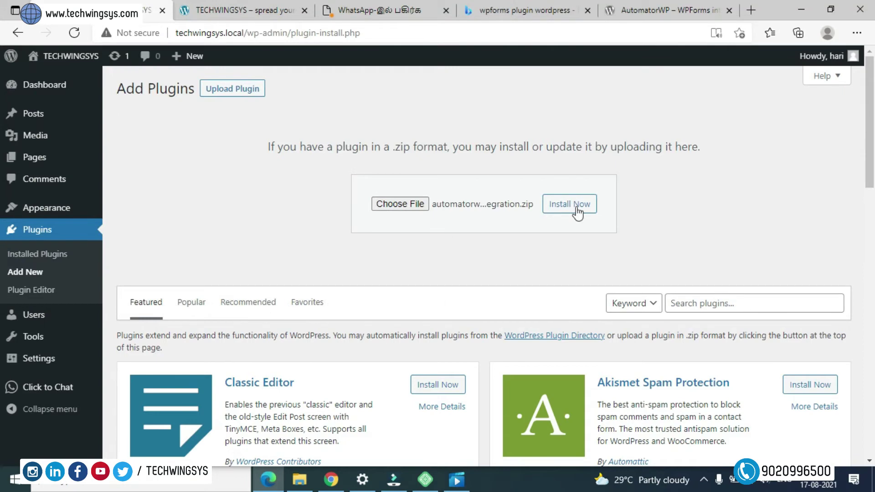
pyautogui.click(580, 209)
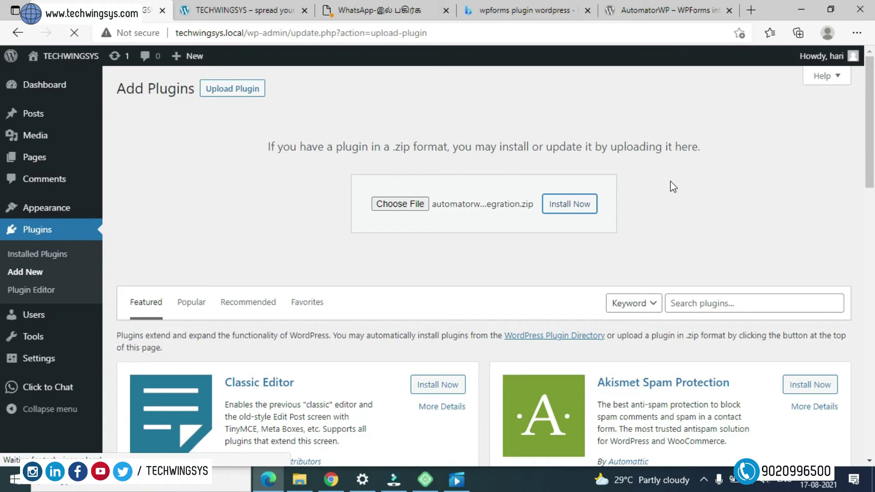
# - Activate the newly installed WPForms plugin to reach its Welcome page
pyautogui.click(164, 208)
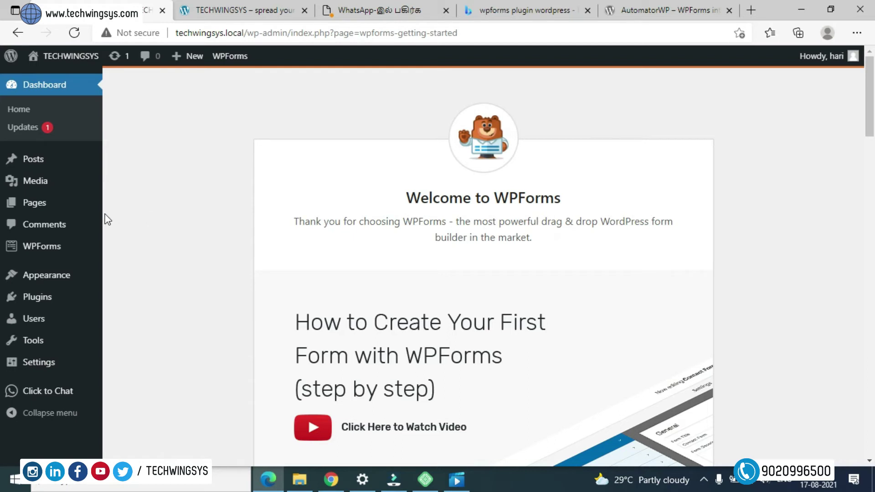
pyautogui.moveTo(28, 398)
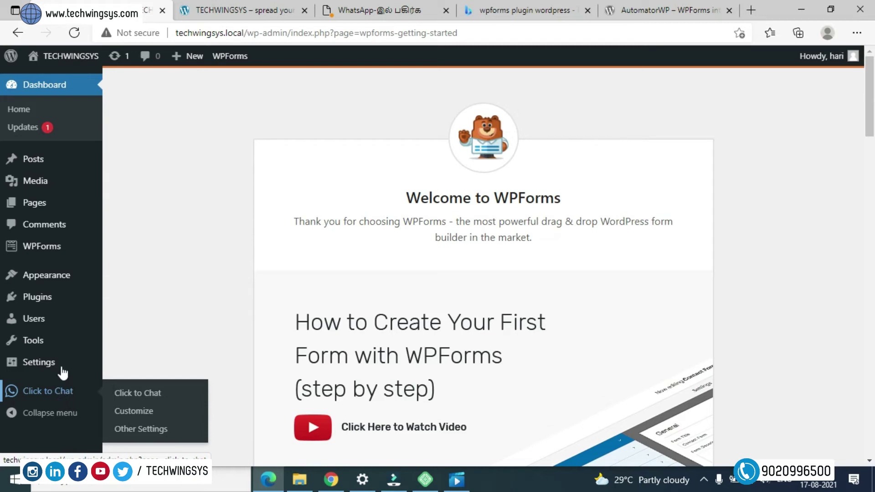
# - From the WPForms forms overview, add a new form to reach template choices like Blank Form
pyautogui.moveTo(45, 256)
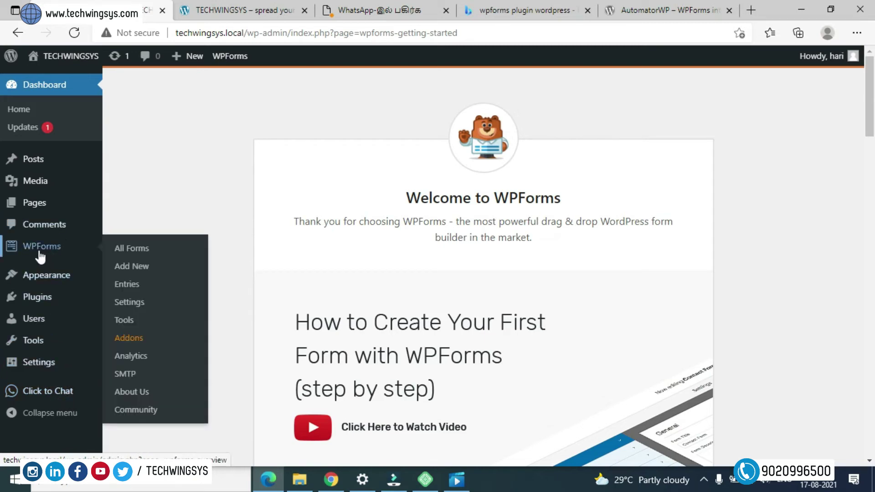
pyautogui.click(23, 254)
pyautogui.scroll(-2, 410, 219)
pyautogui.scroll(-2, 417, 226)
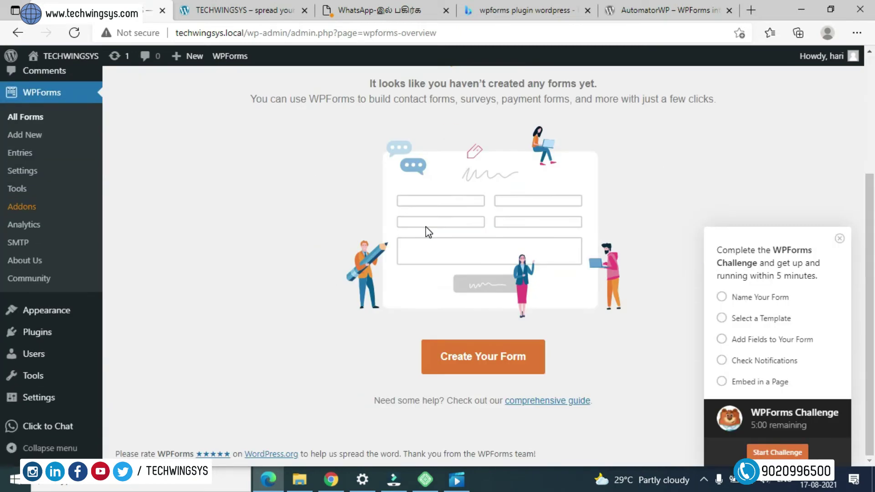
pyautogui.scroll(5, 319, 234)
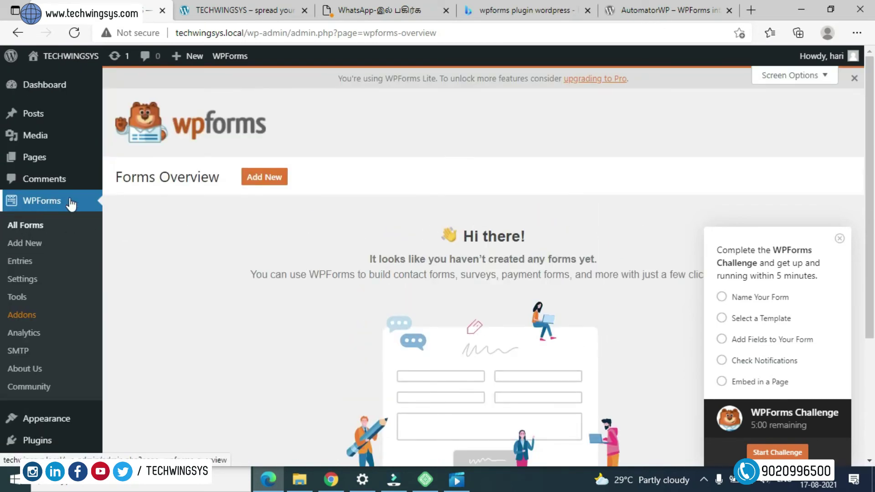
pyautogui.scroll(-3, 223, 214)
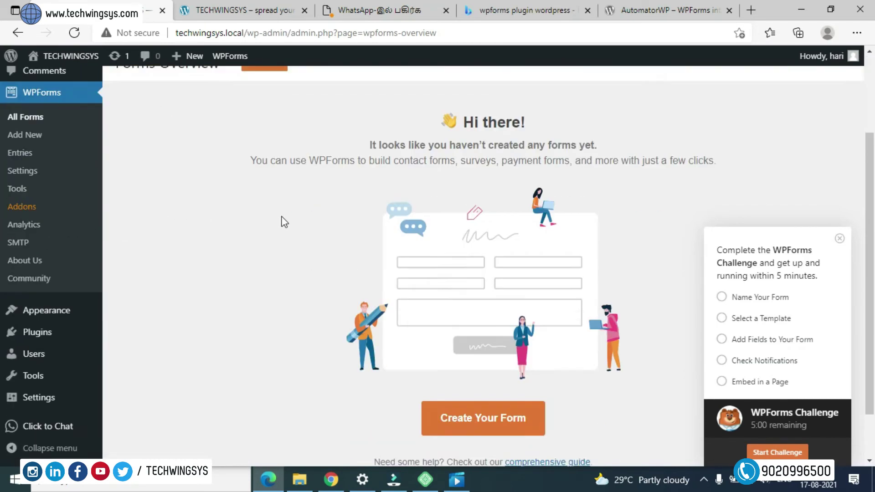
pyautogui.scroll(3, 364, 252)
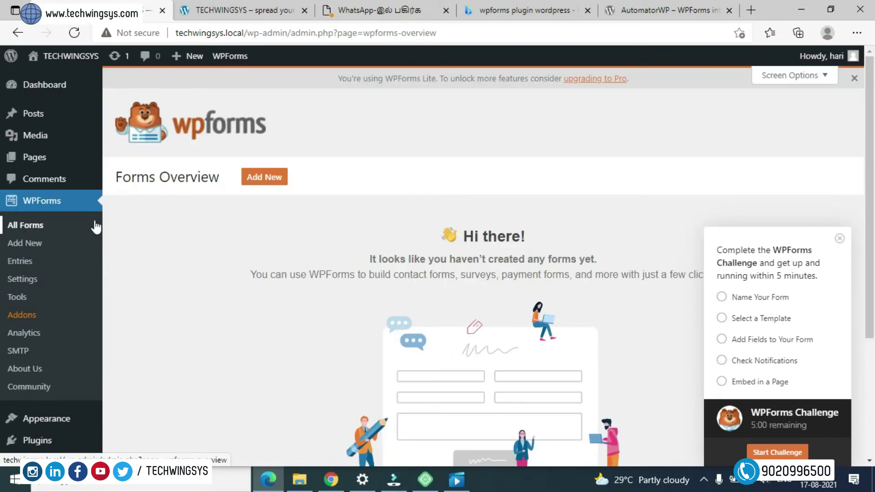
pyautogui.click(72, 241)
pyautogui.scroll(-3, 293, 234)
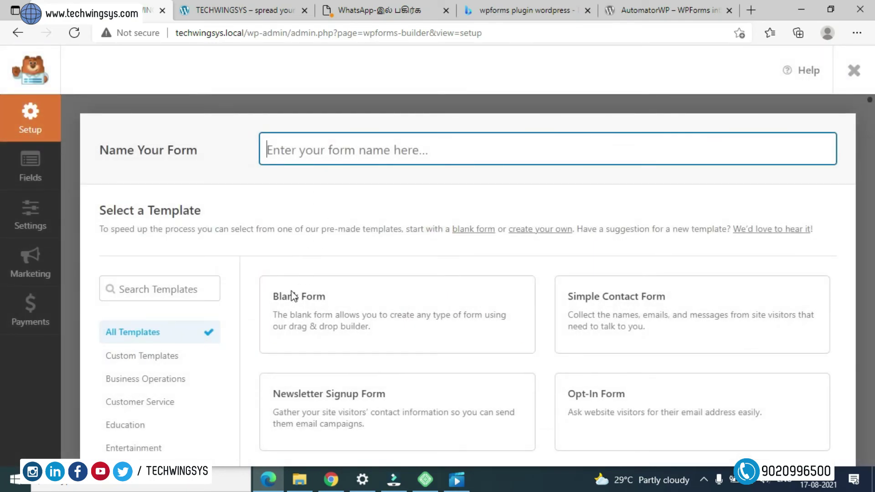
pyautogui.moveTo(294, 296)
pyautogui.scroll(-1, 294, 296)
pyautogui.moveTo(401, 378)
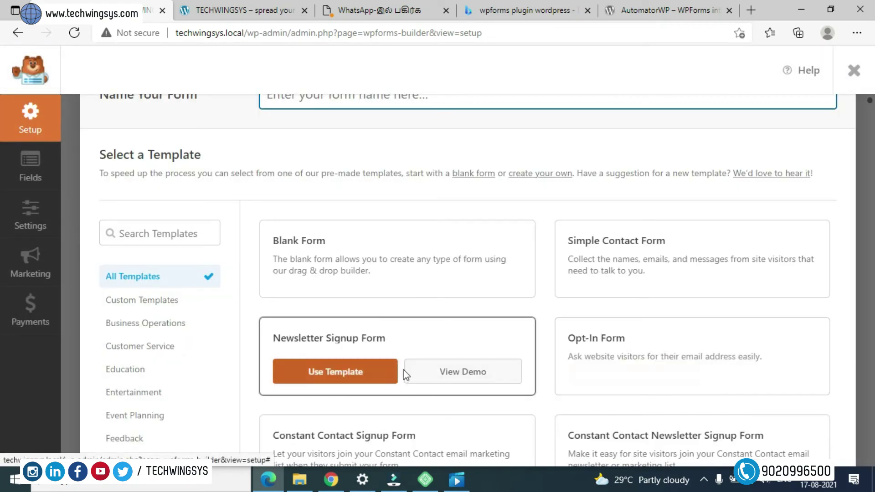